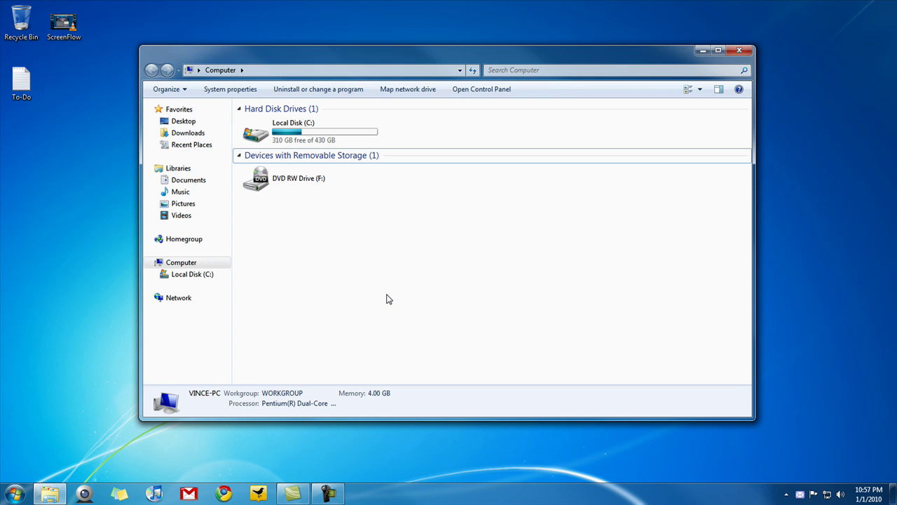
# Open Computer Management from the Computer entry in the Start menu.
pyautogui.click(14, 494)
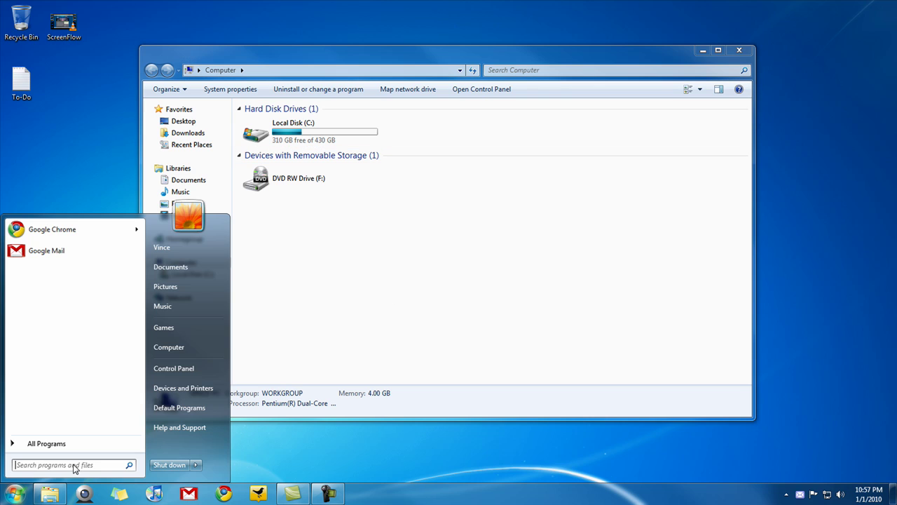
pyautogui.rightClick(208, 353)
pyautogui.click(236, 368)
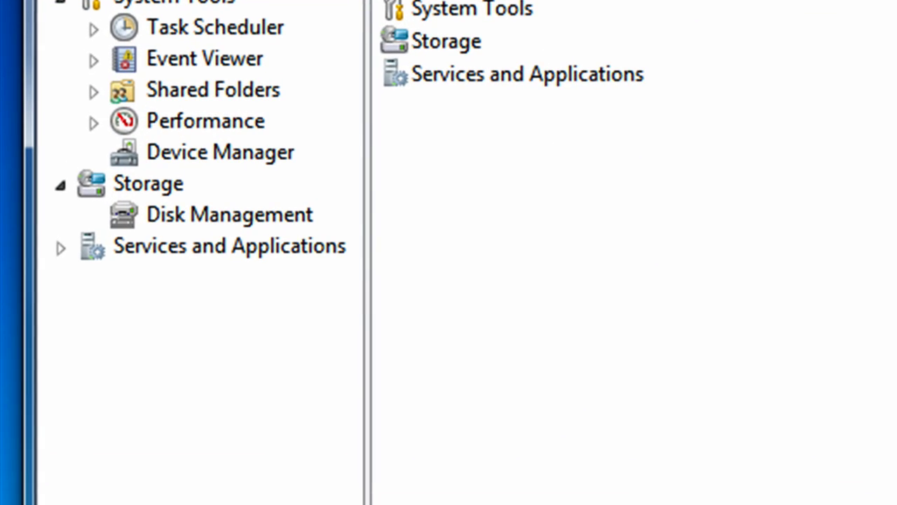
# Switch to Disk Management and bring up the context menu for the 430.15 GB C: partition.
pyautogui.click(287, 219)
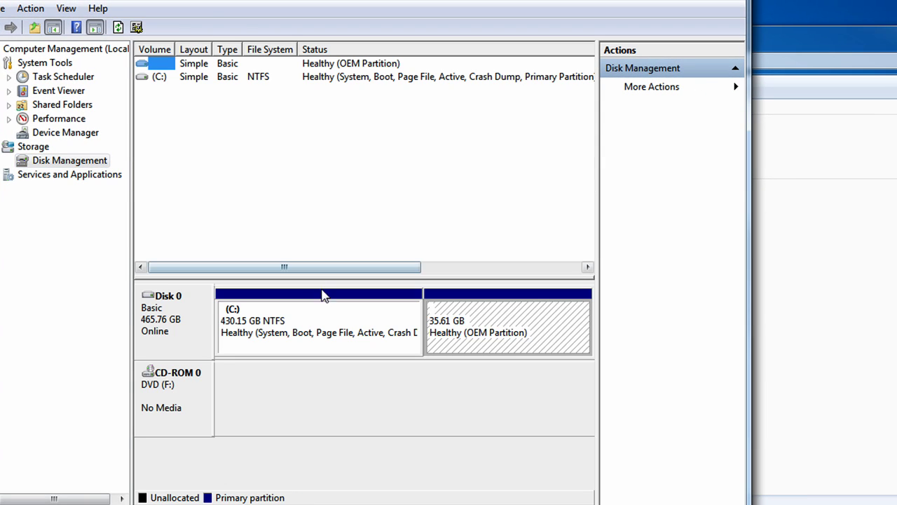
pyautogui.click(331, 325)
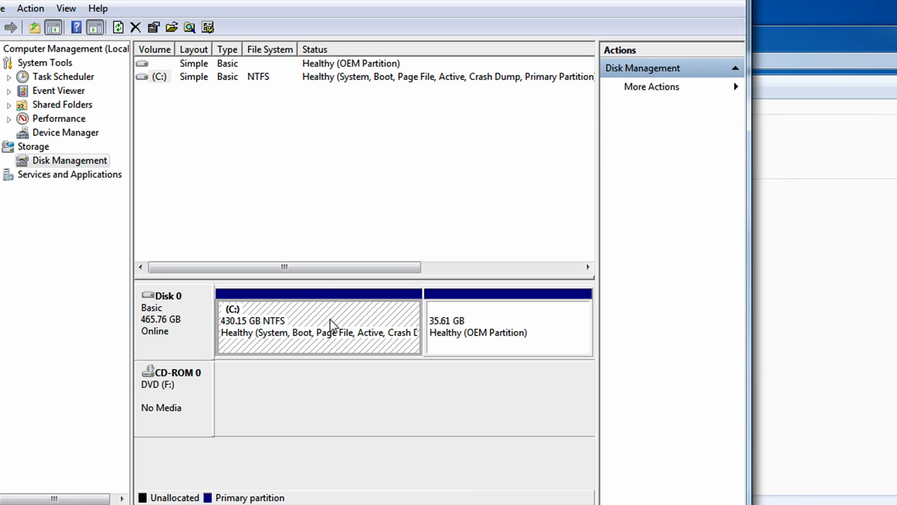
pyautogui.rightClick(332, 325)
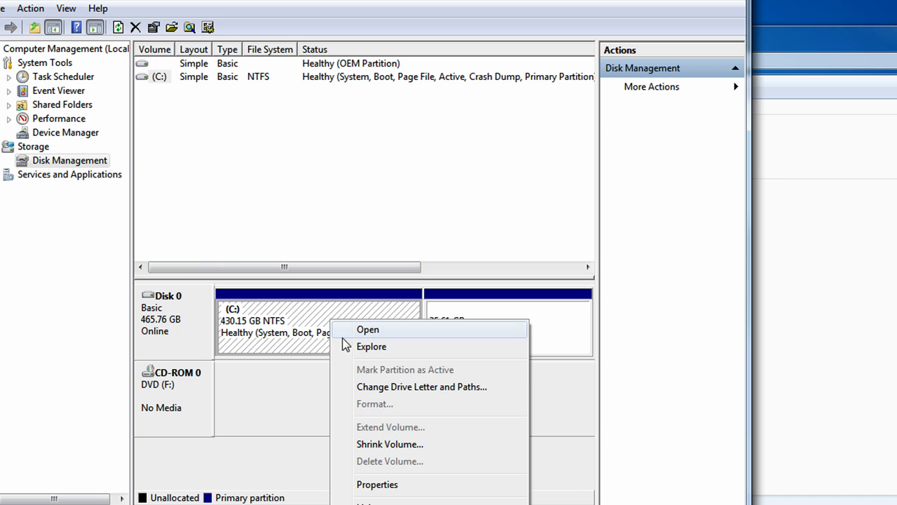
# Open Shrink Volume for C: (137407 MB available) and launch Calculator.
pyautogui.click(397, 444)
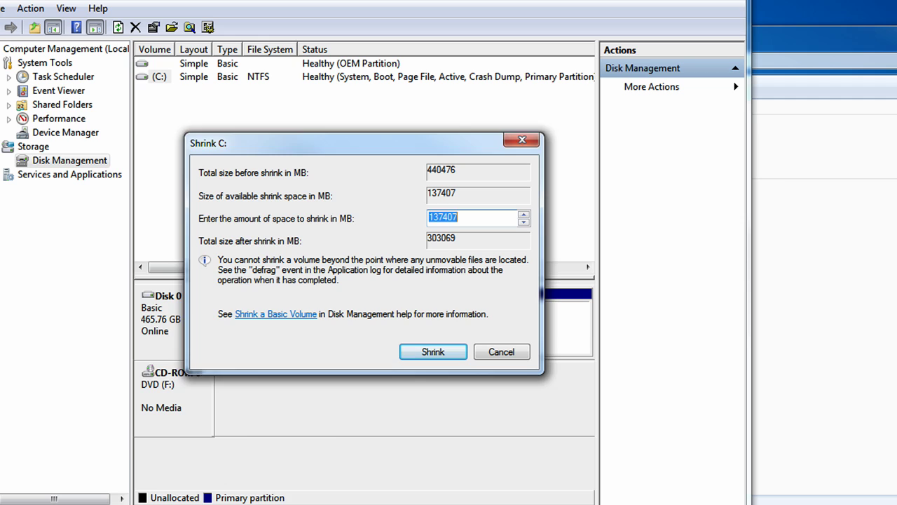
pyautogui.press('XF86Calculator')
# Calculate 10 × 1024 in Calculator to get 10240 MB.
pyautogui.click(111, 400)
pyautogui.click(119, 424)
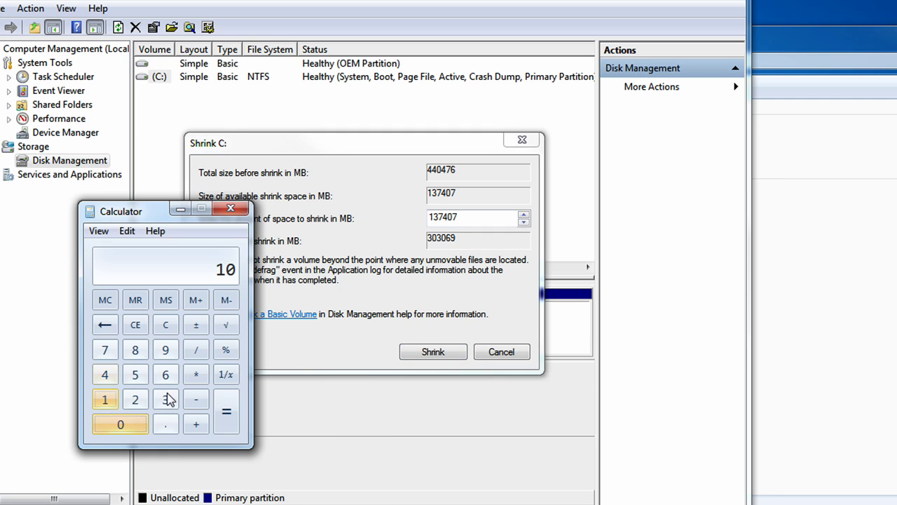
pyautogui.click(196, 374)
pyautogui.click(105, 405)
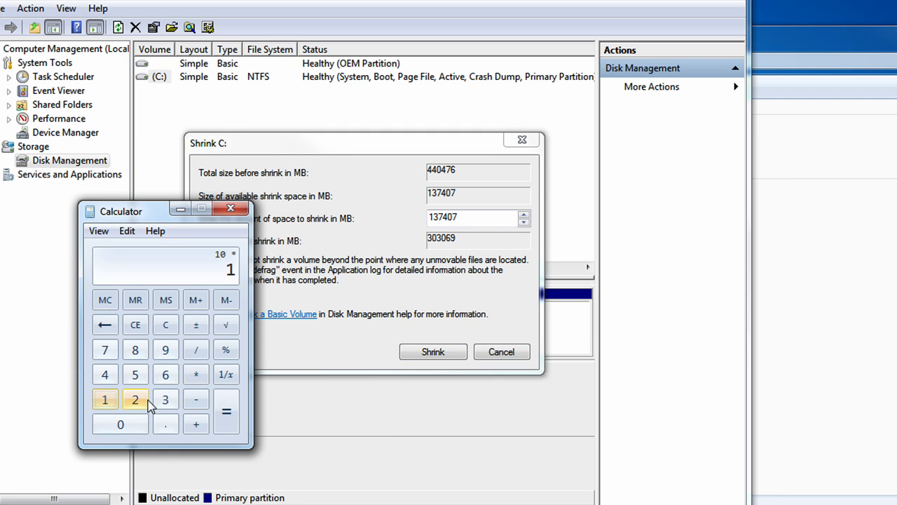
pyautogui.click(120, 424)
pyautogui.click(135, 400)
pyautogui.click(105, 374)
pyautogui.click(232, 413)
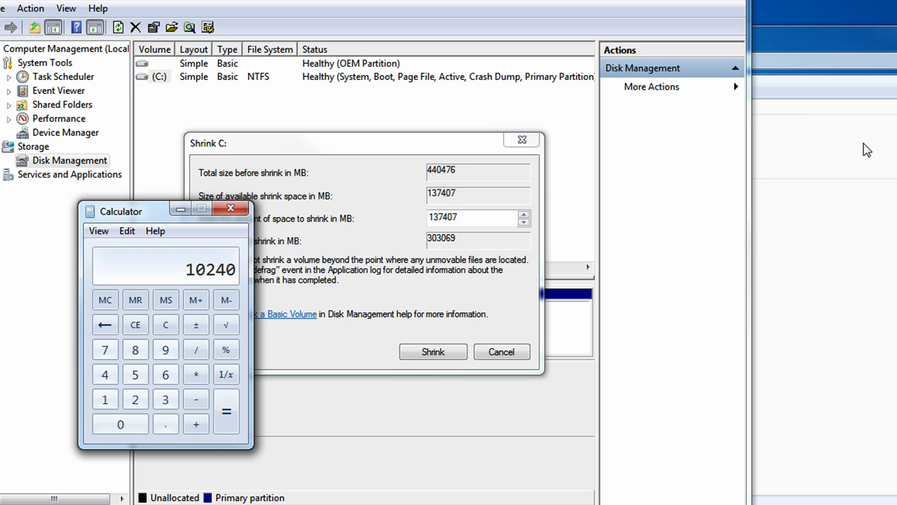
# Enter 10240 MB as the shrink amount and shrink C: down to 420.15 GB.
pyautogui.click(180, 209)
pyautogui.write('10240')
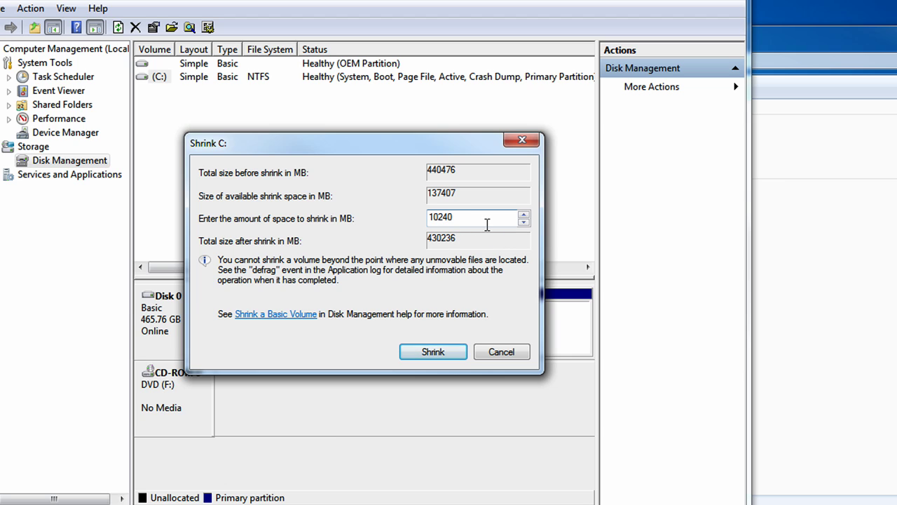
pyautogui.click(442, 351)
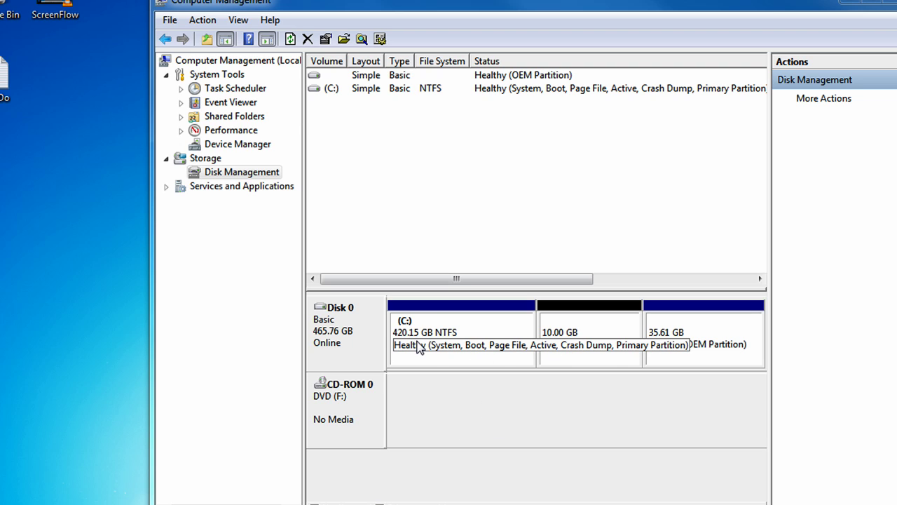
# Start a New Simple Volume on the unallocated space, keeping the full 10239 MB and drive letter D.
pyautogui.click(608, 354)
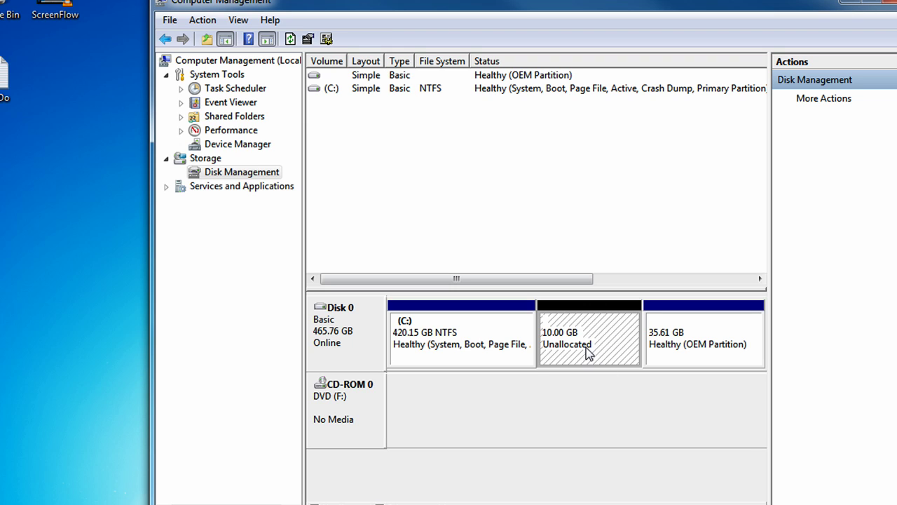
pyautogui.rightClick(587, 348)
pyautogui.click(596, 358)
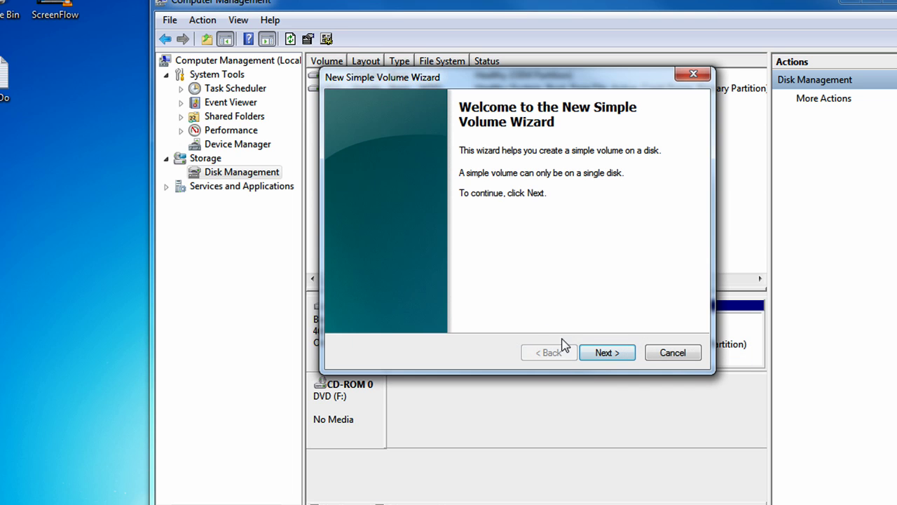
pyautogui.click(599, 353)
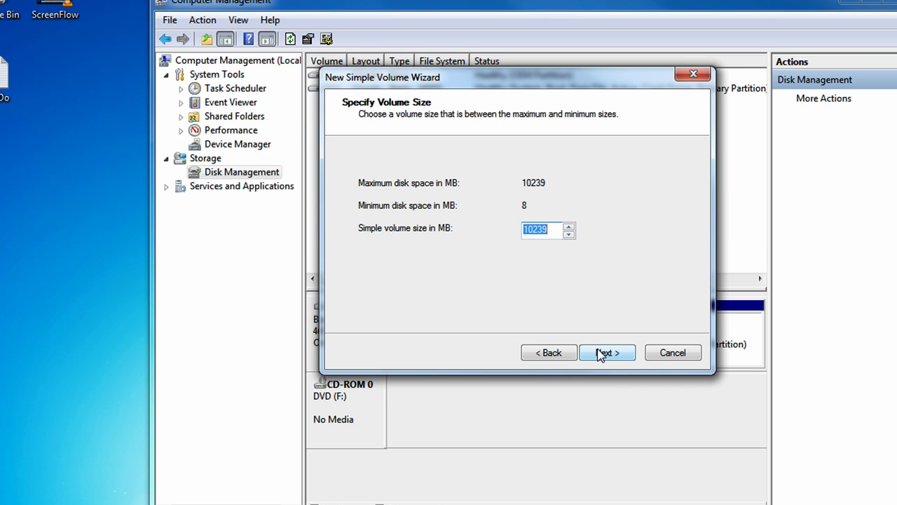
pyautogui.click(601, 354)
pyautogui.click(575, 186)
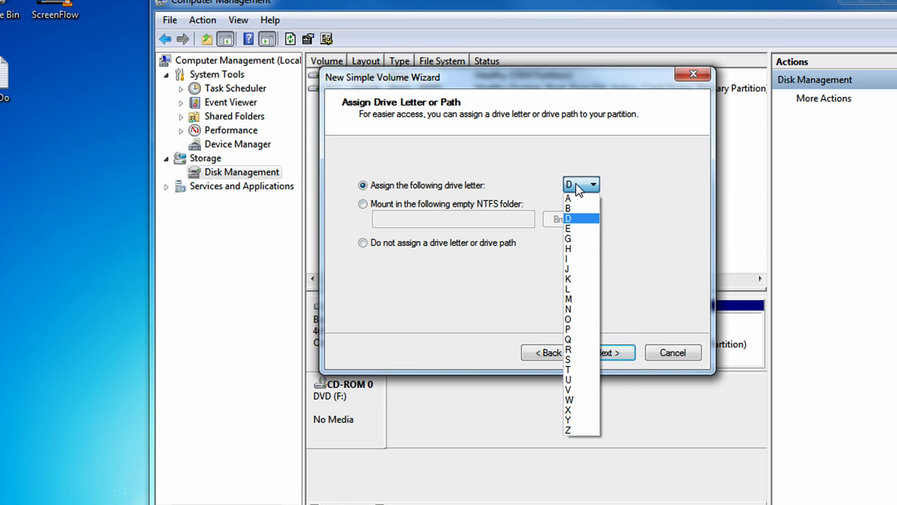
pyautogui.click(579, 218)
pyautogui.click(600, 356)
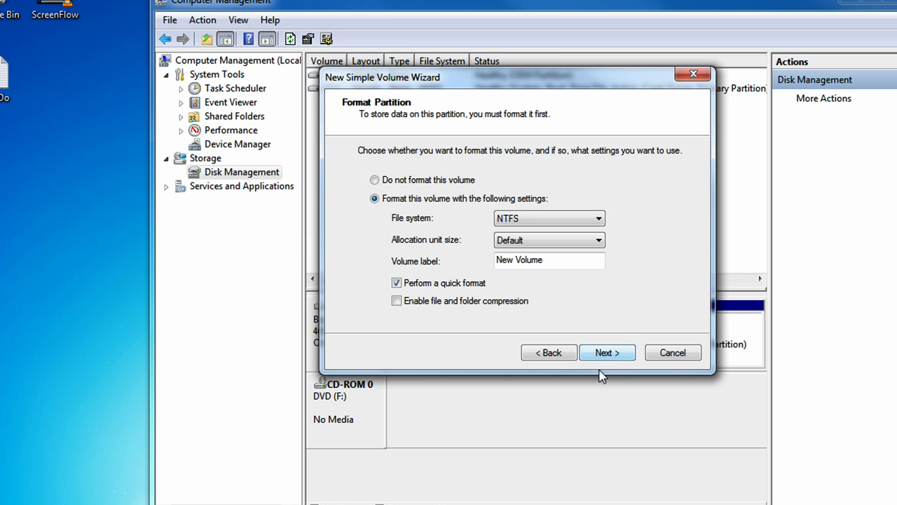
# Set the volume label to 'Ubuntu' and finish creating the NTFS partition.
pyautogui.click(539, 265)
pyautogui.moveTo(561, 264); pyautogui.dragTo(390, 207)
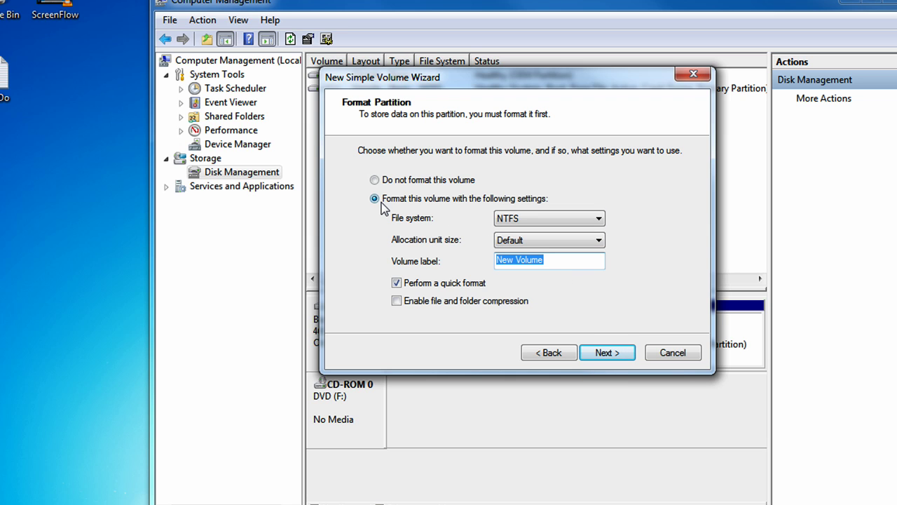
pyautogui.write('U')
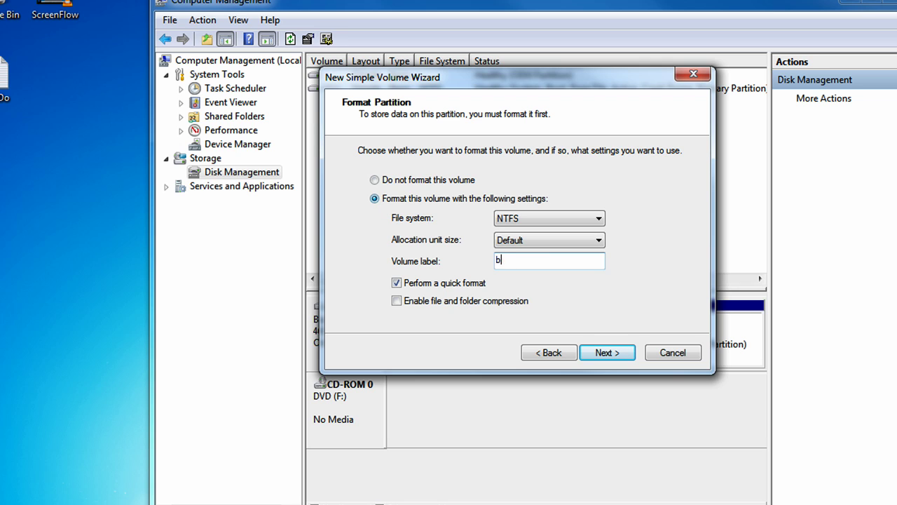
pyautogui.write('buntu')
pyautogui.click(611, 353)
pyautogui.click(607, 353)
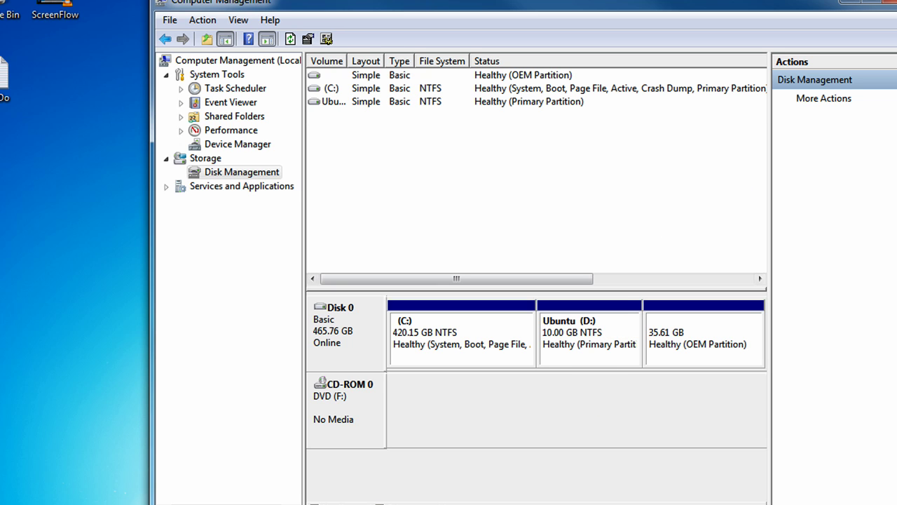
pyautogui.press('super')
pyautogui.click(214, 443)
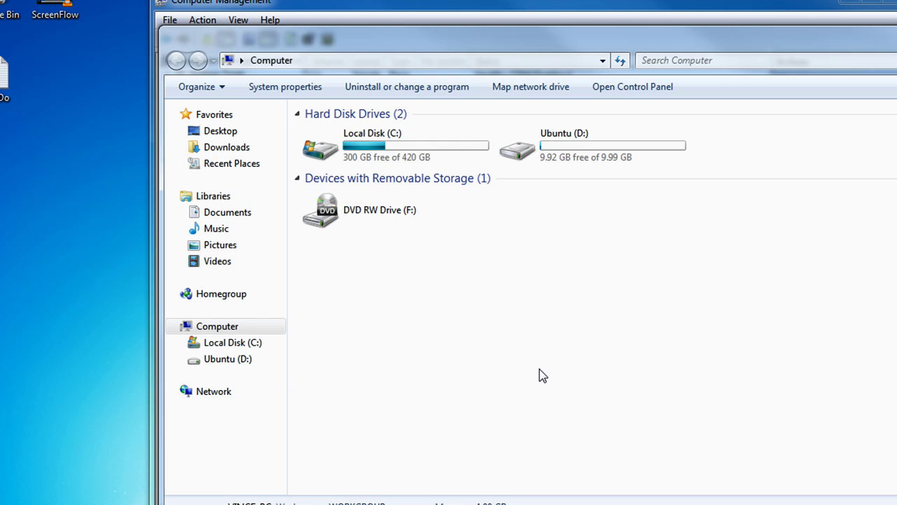
pyautogui.click(641, 153)
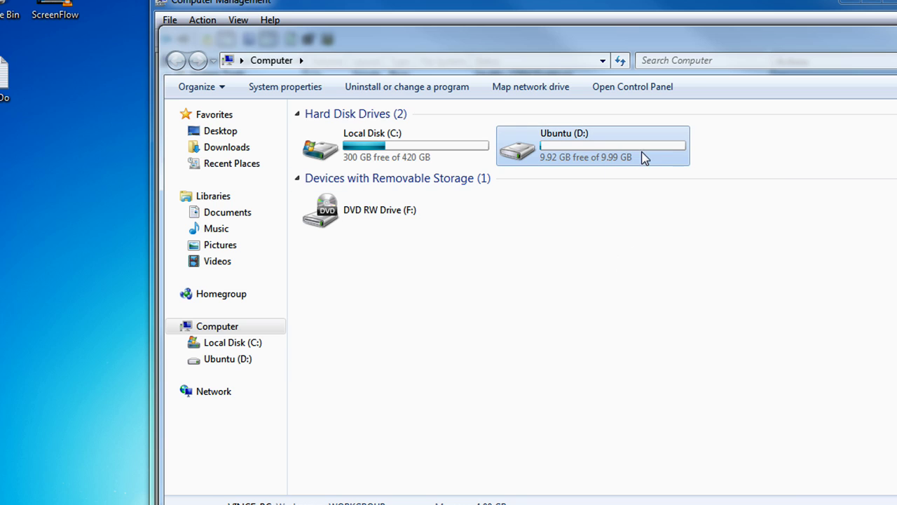
pyautogui.click(742, 139)
pyautogui.moveTo(646, 152)
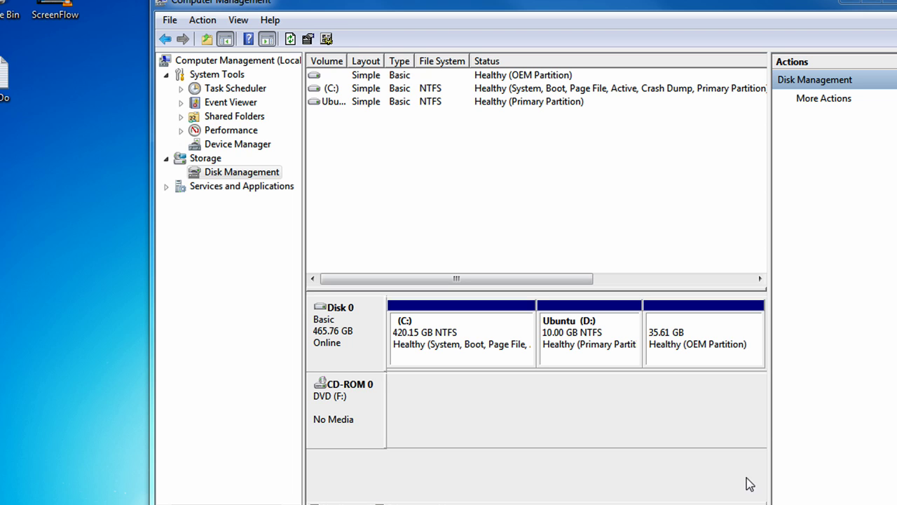
# Delete the Ubuntu (D:) volume and confirm, freeing its 10.00 GB.
pyautogui.click(593, 361)
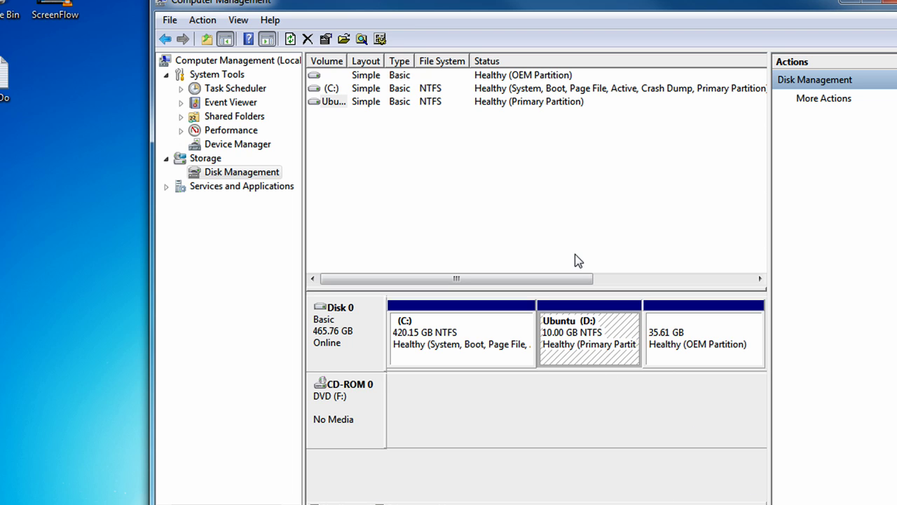
pyautogui.rightClick(592, 356)
pyautogui.click(634, 479)
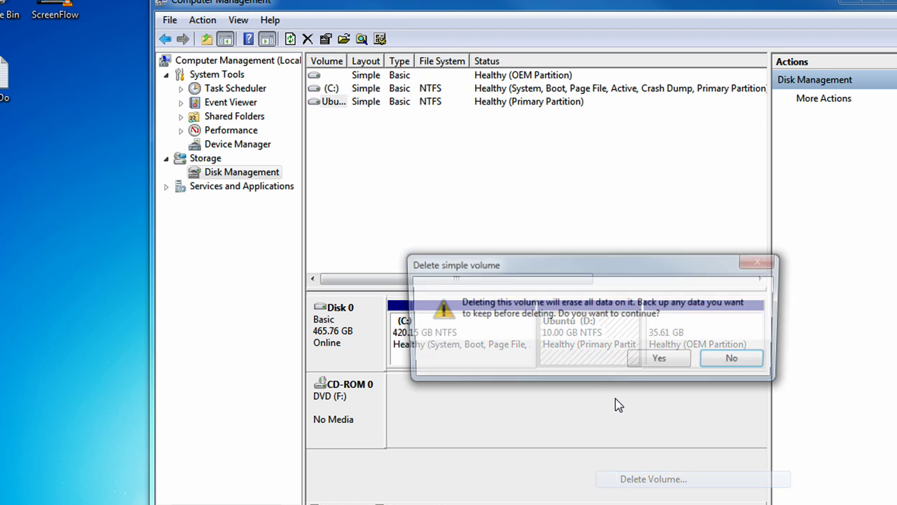
pyautogui.click(641, 361)
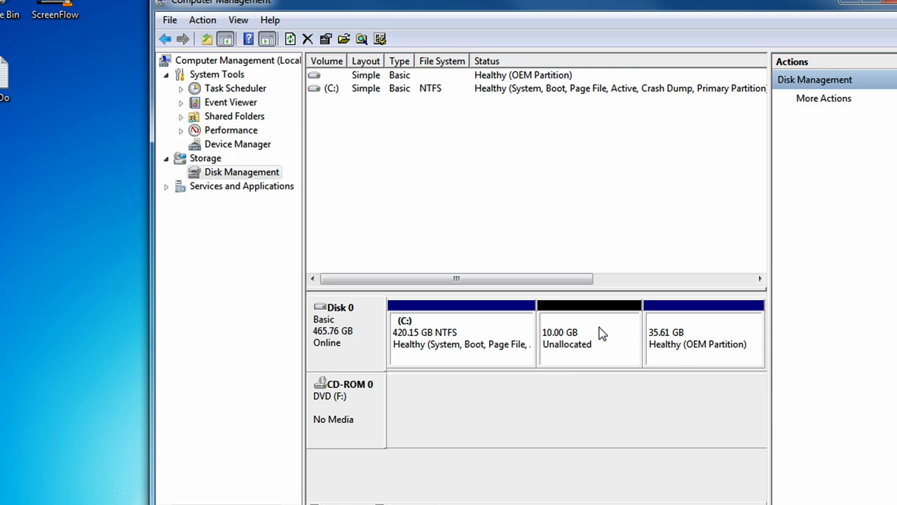
# Extend C: by the full 10239 MB of unallocated space, restoring it to 430.15 GB.
pyautogui.click(470, 354)
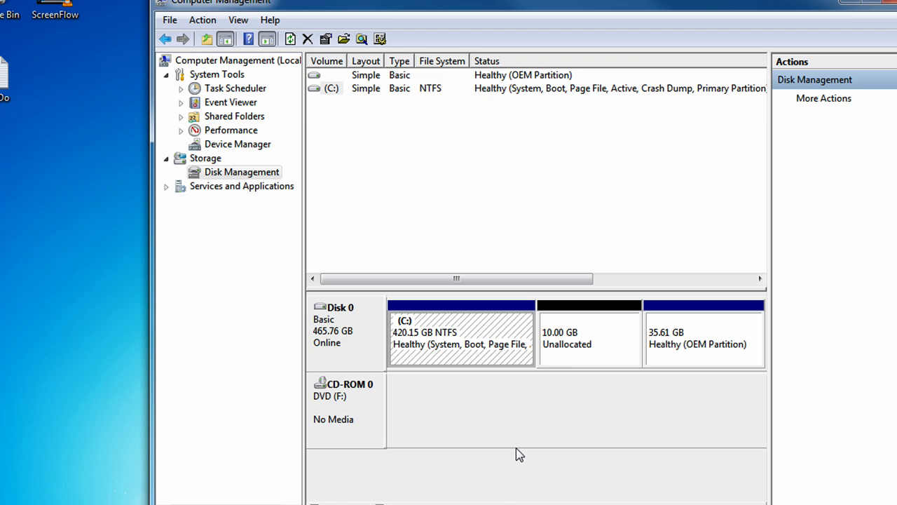
pyautogui.rightClick(463, 361)
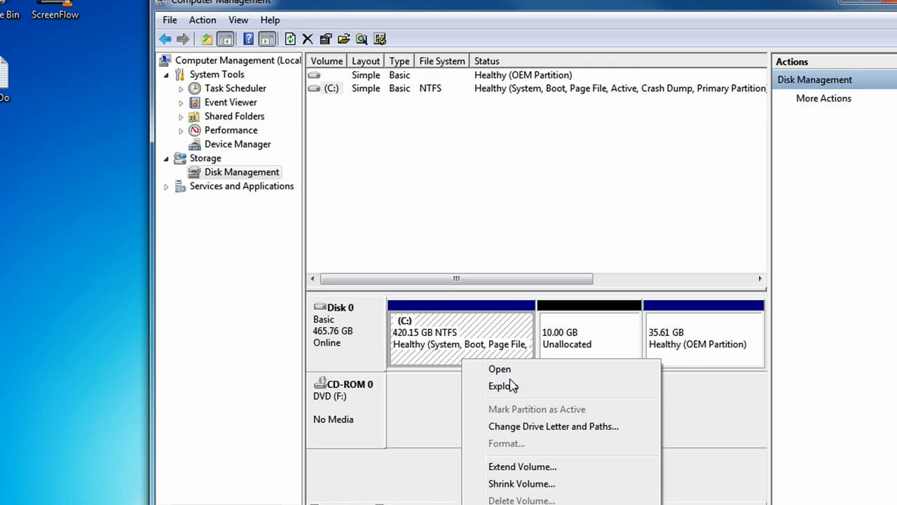
pyautogui.click(558, 473)
pyautogui.click(607, 366)
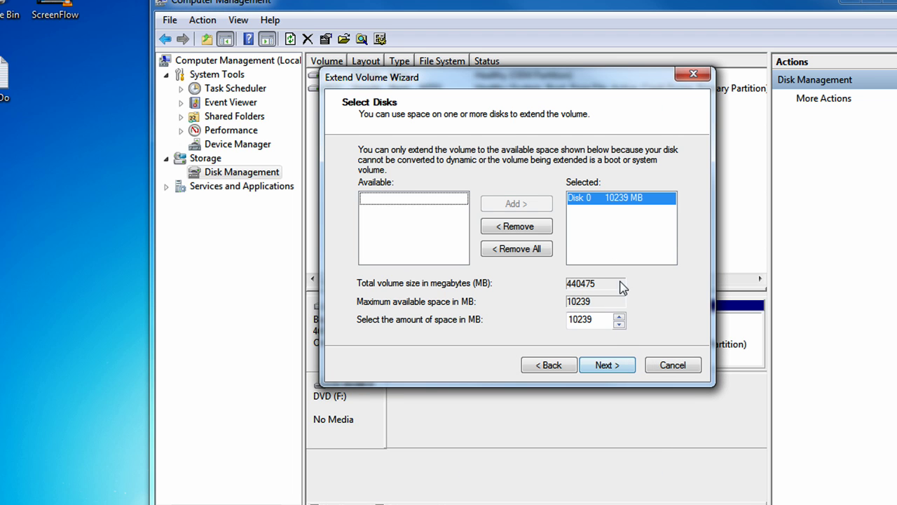
pyautogui.click(607, 210)
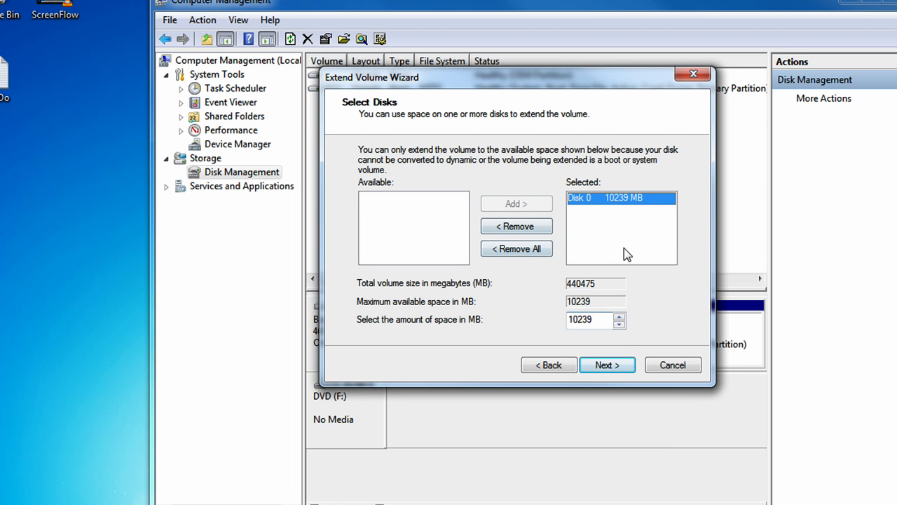
pyautogui.click(619, 316)
pyautogui.click(608, 362)
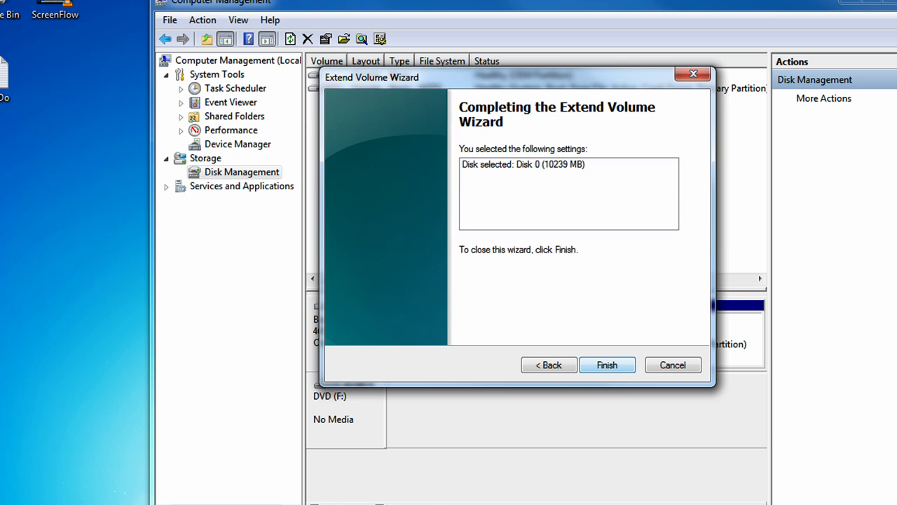
pyautogui.click(608, 365)
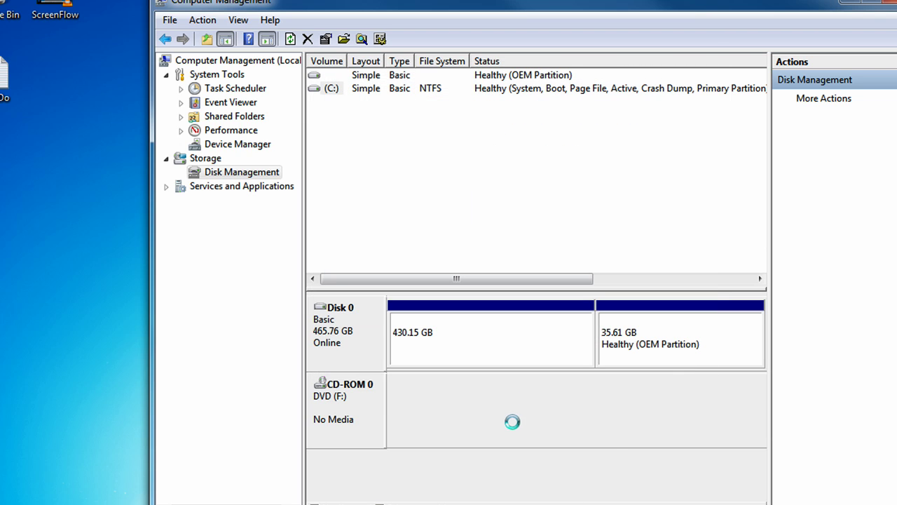